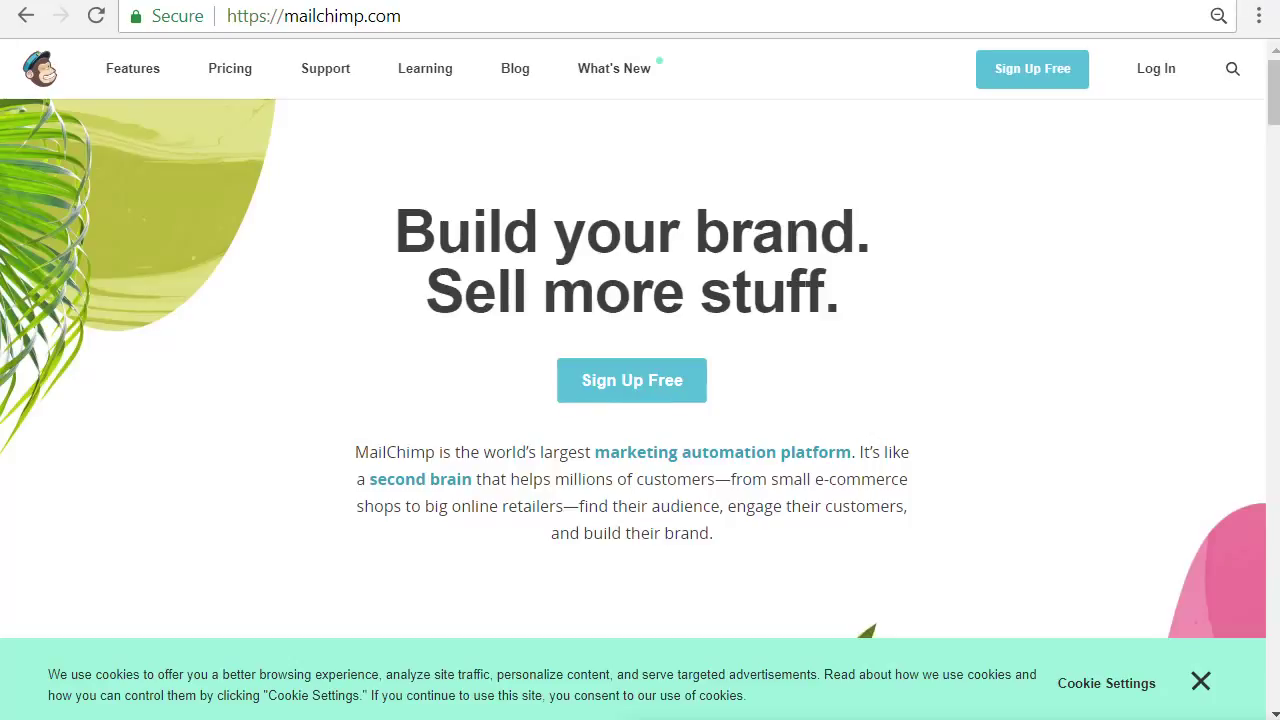
Sign up for a free MailChimp account with the club's email address, a username and password
left_click(1022, 72)
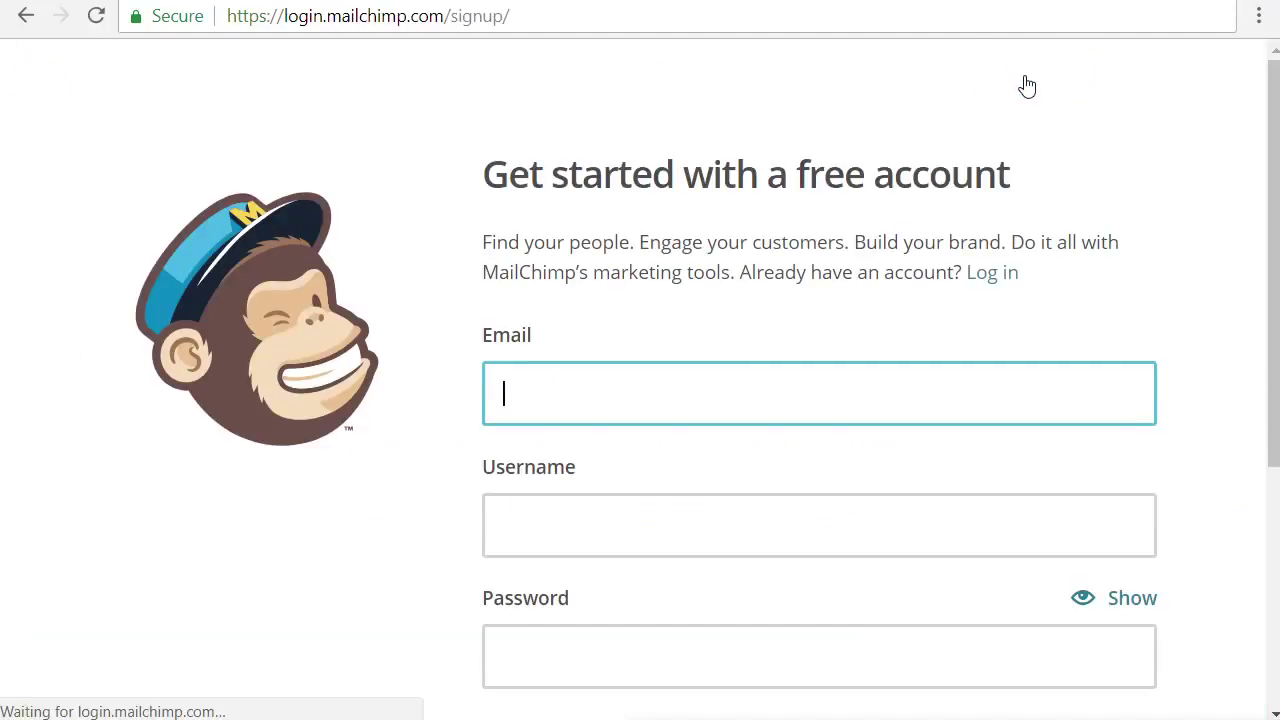
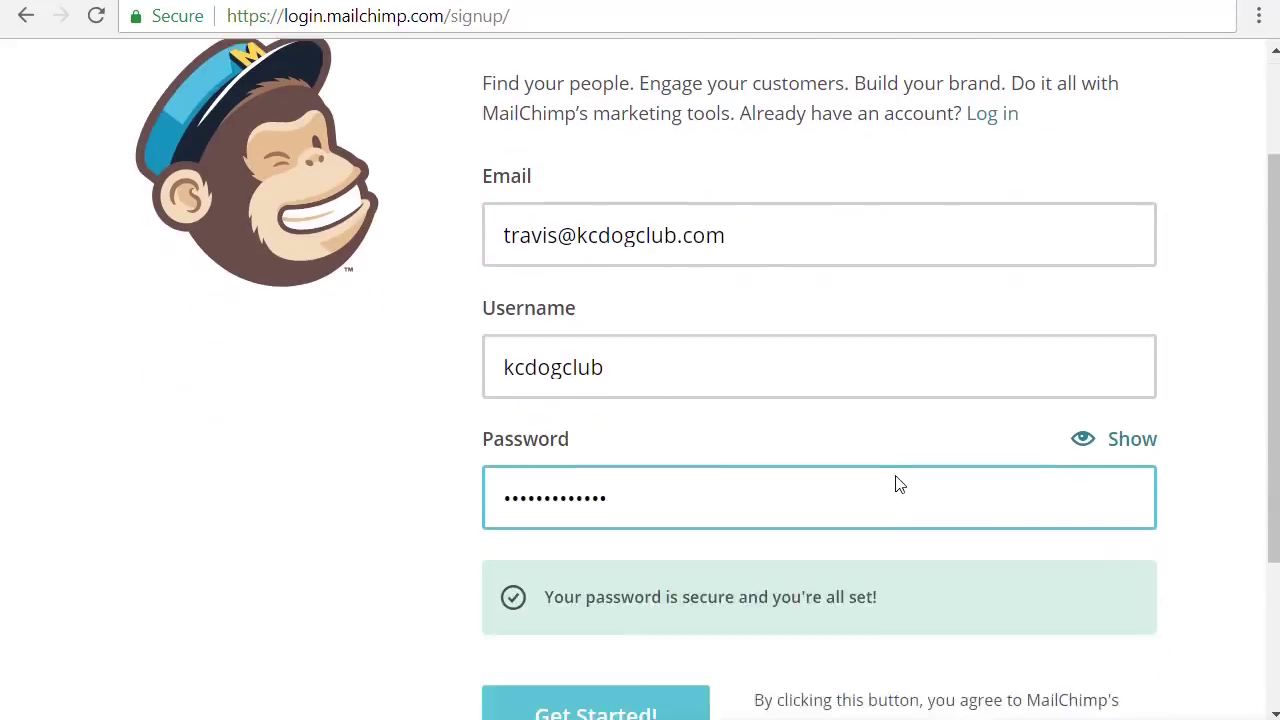
scroll(894, 480, "down", 1)
scroll(897, 474, "up", 1)
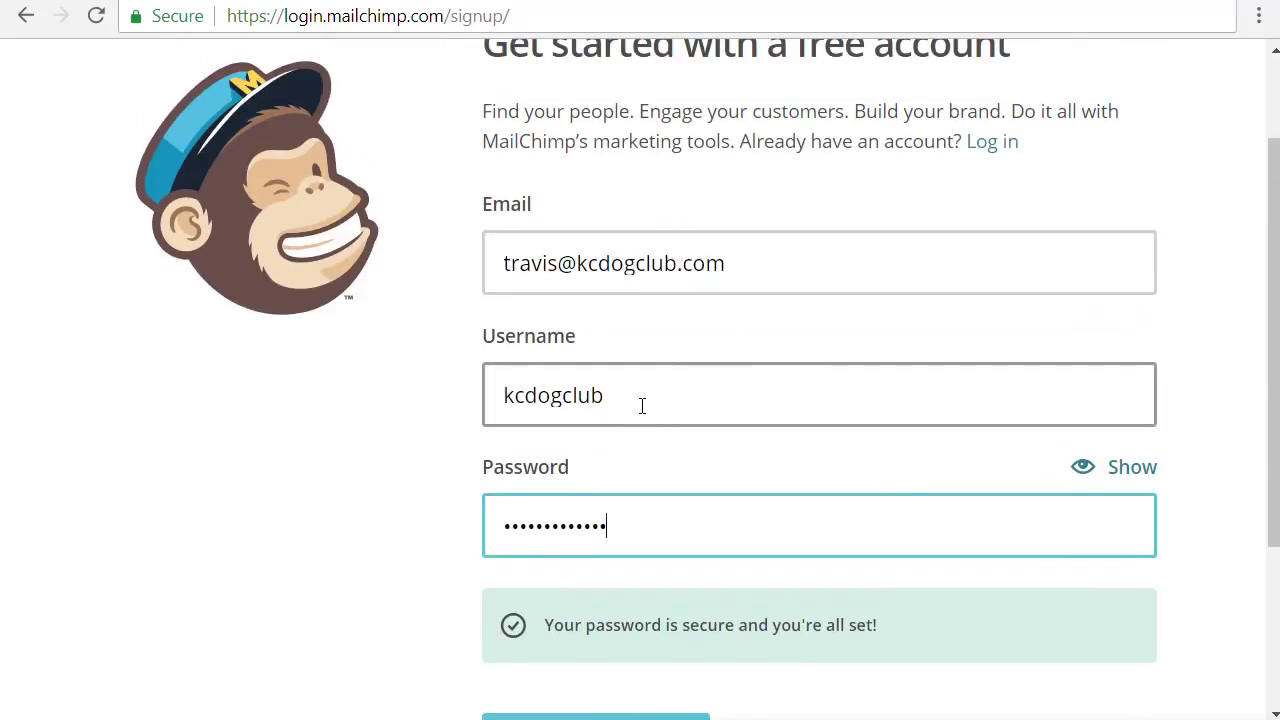
scroll(675, 514, "down", 1)
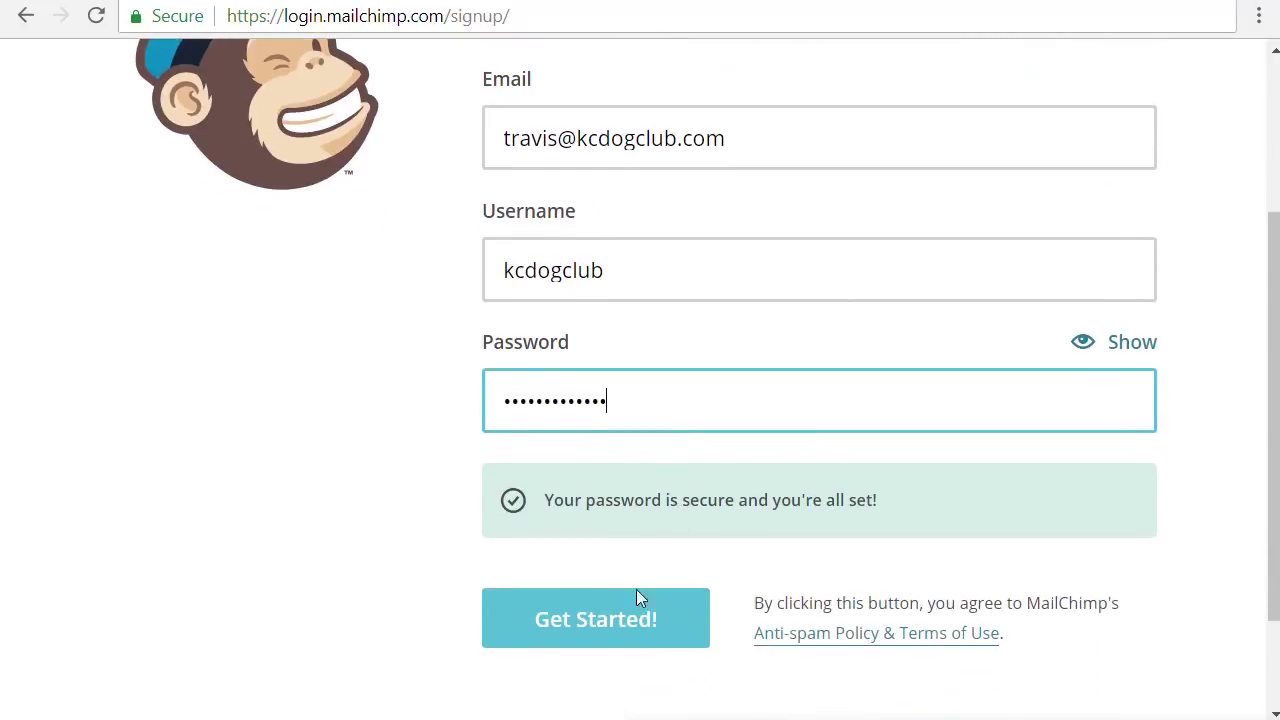
left_click(594, 620)
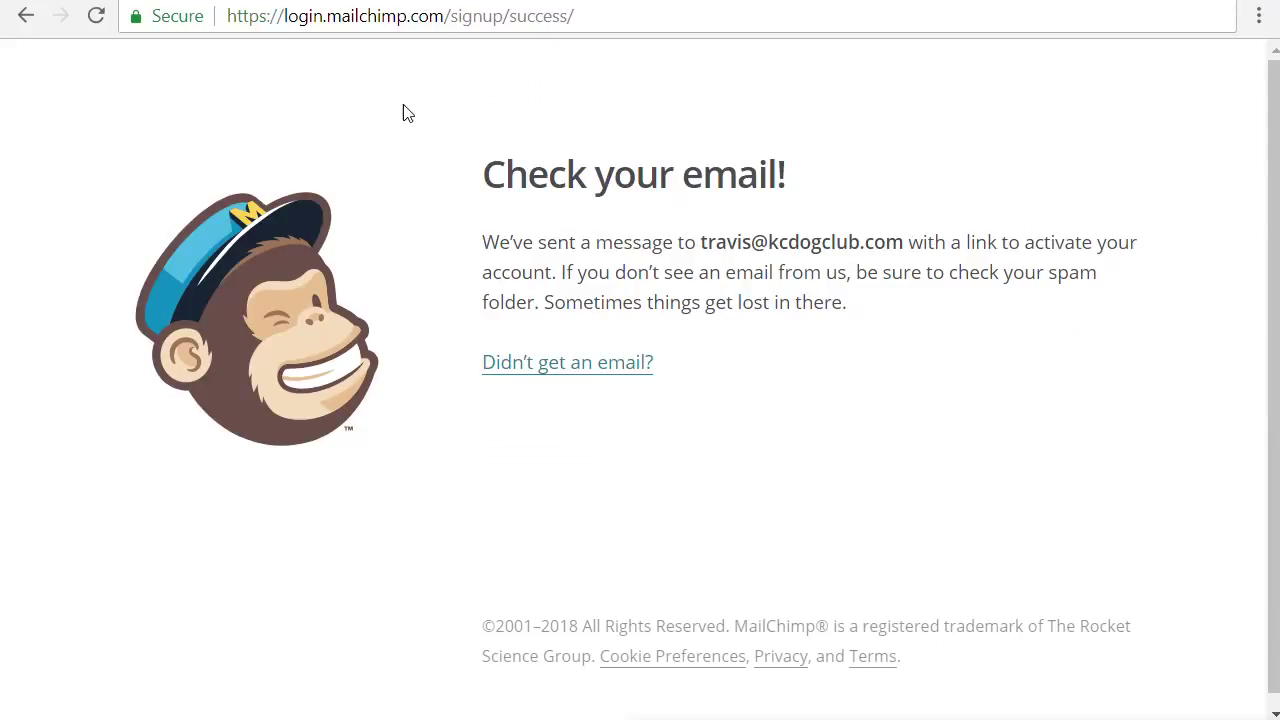
Open MailChimp's activation email in Gmail and follow its Activate Account link
left_click(378, 3)
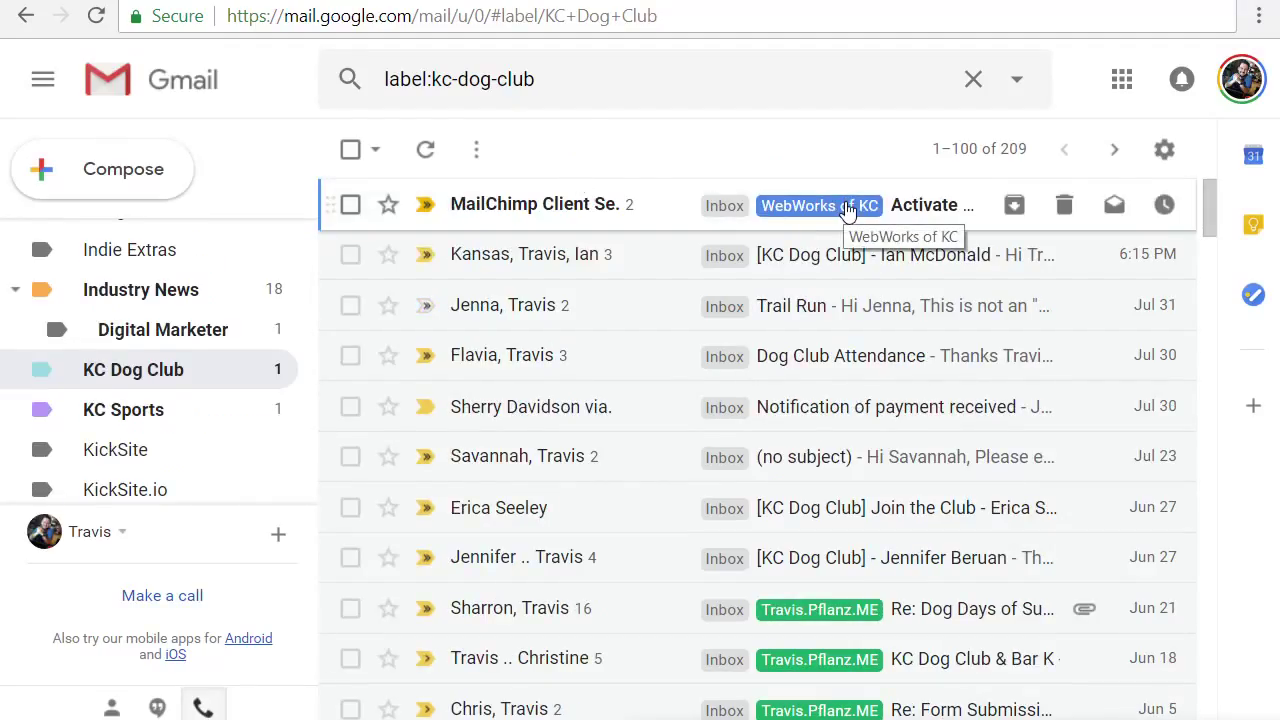
left_click(846, 207)
scroll(862, 400, "down", 2)
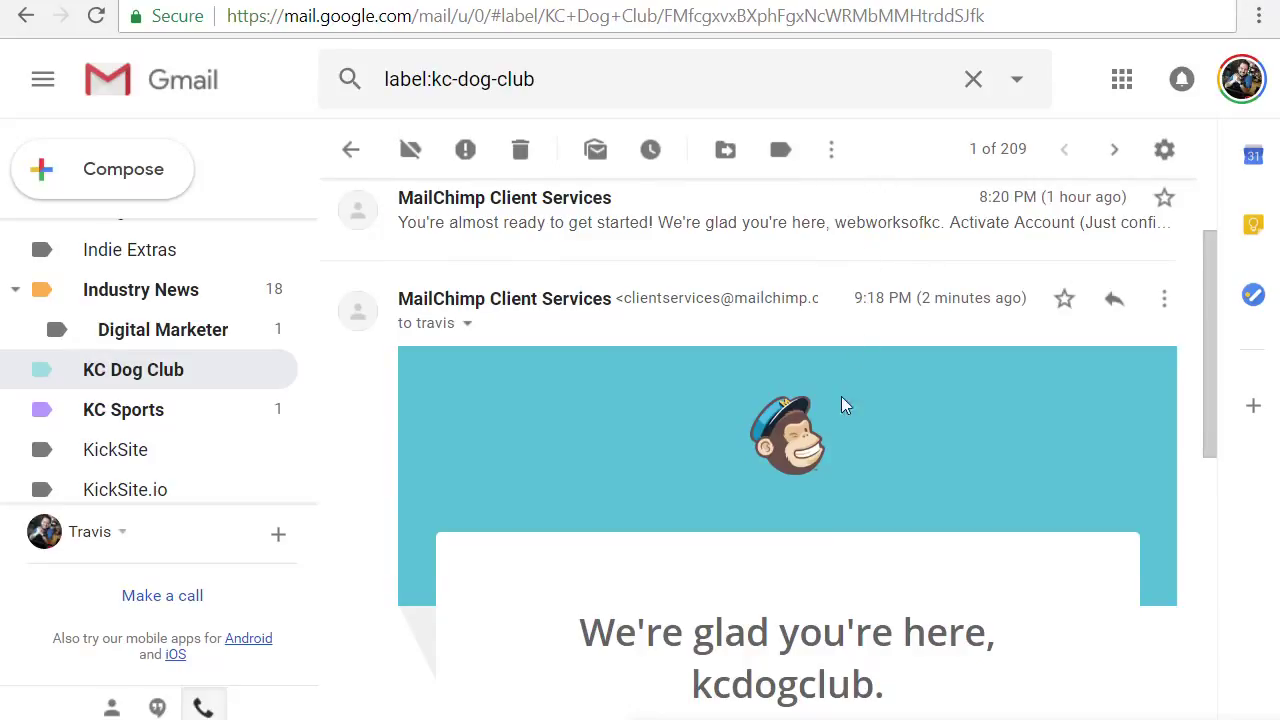
scroll(900, 385, "down", 2)
scroll(894, 449, "down", 2)
scroll(814, 346, "down", 4)
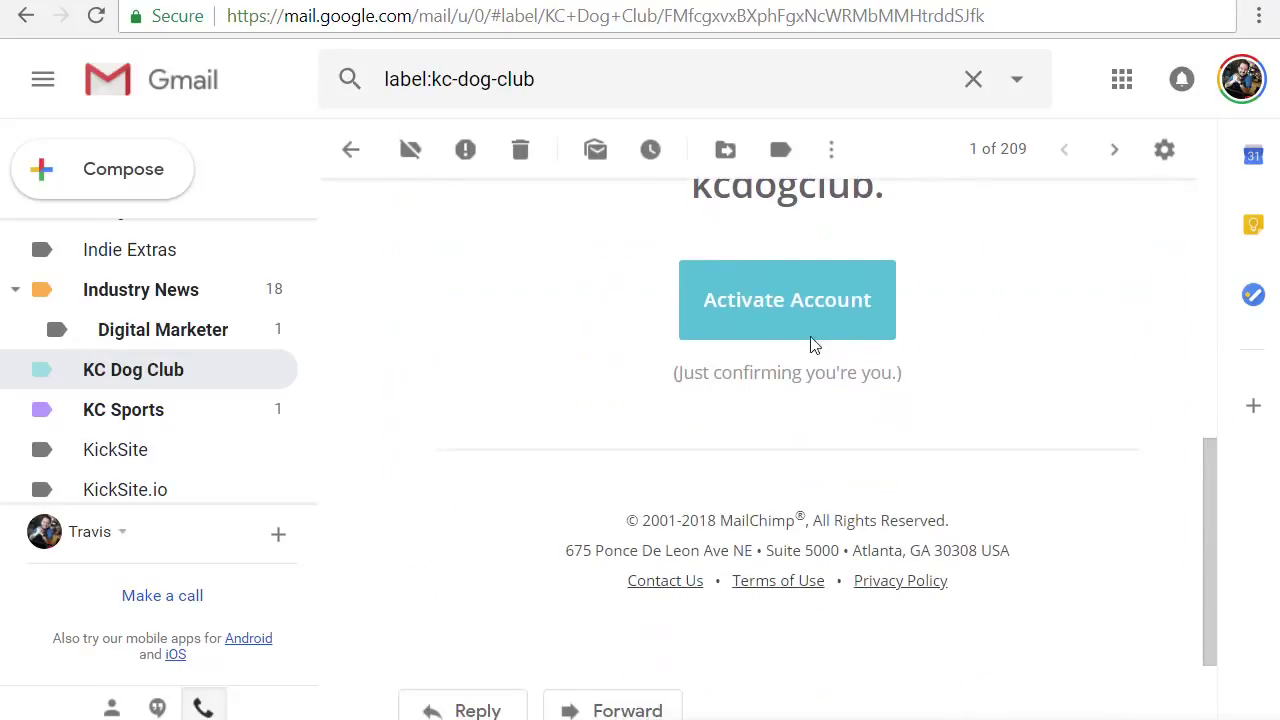
left_click(770, 311)
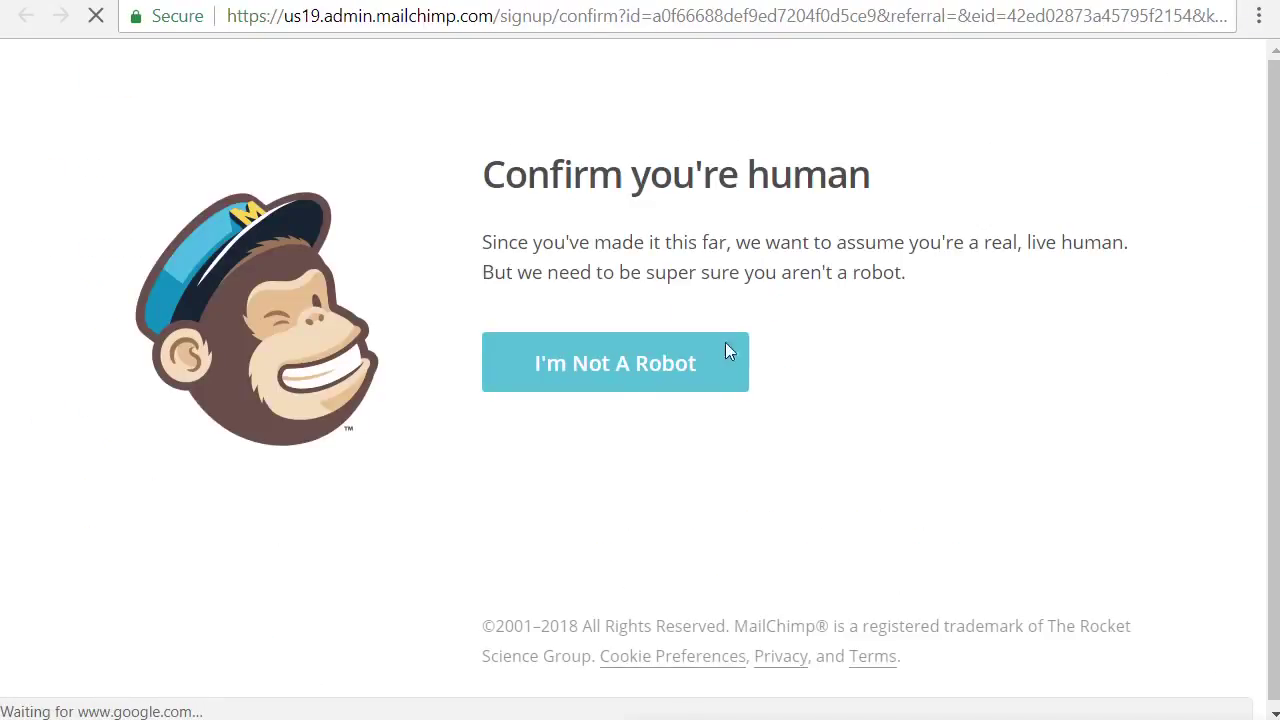
Pass the I'm Not A Robot check and enter the owner's first and last name
left_click(613, 369)
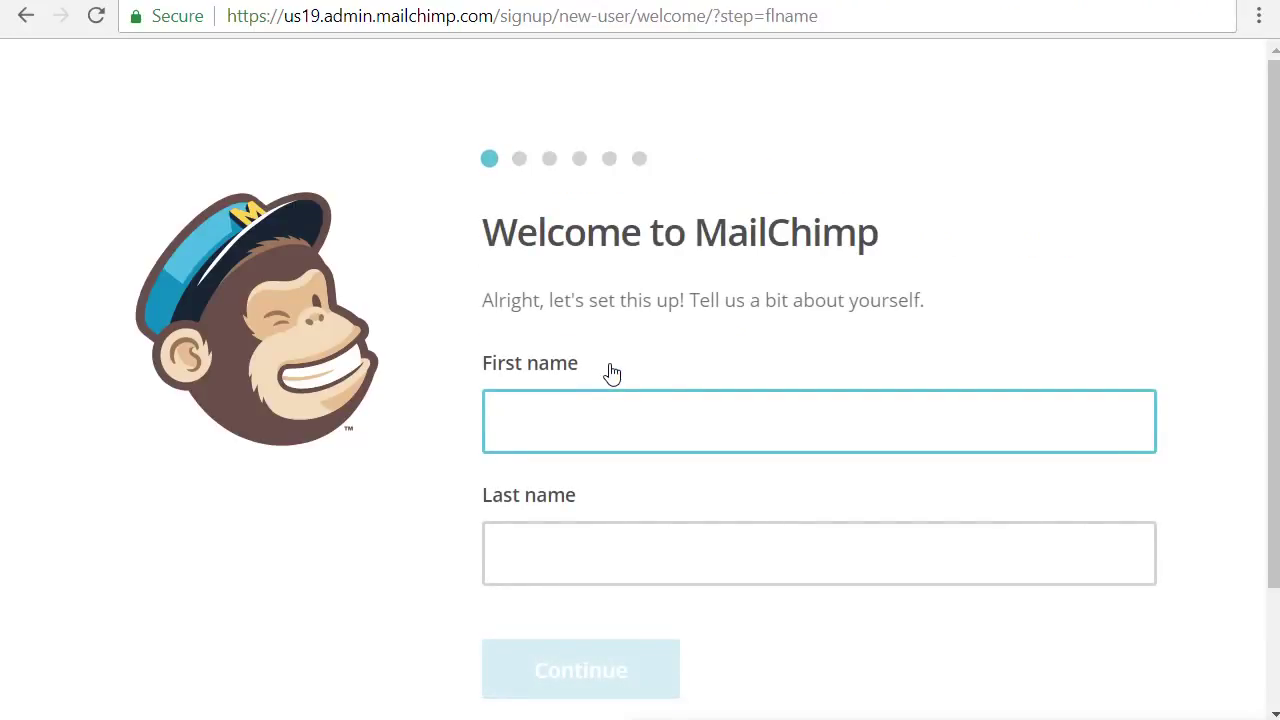
key("Tab")
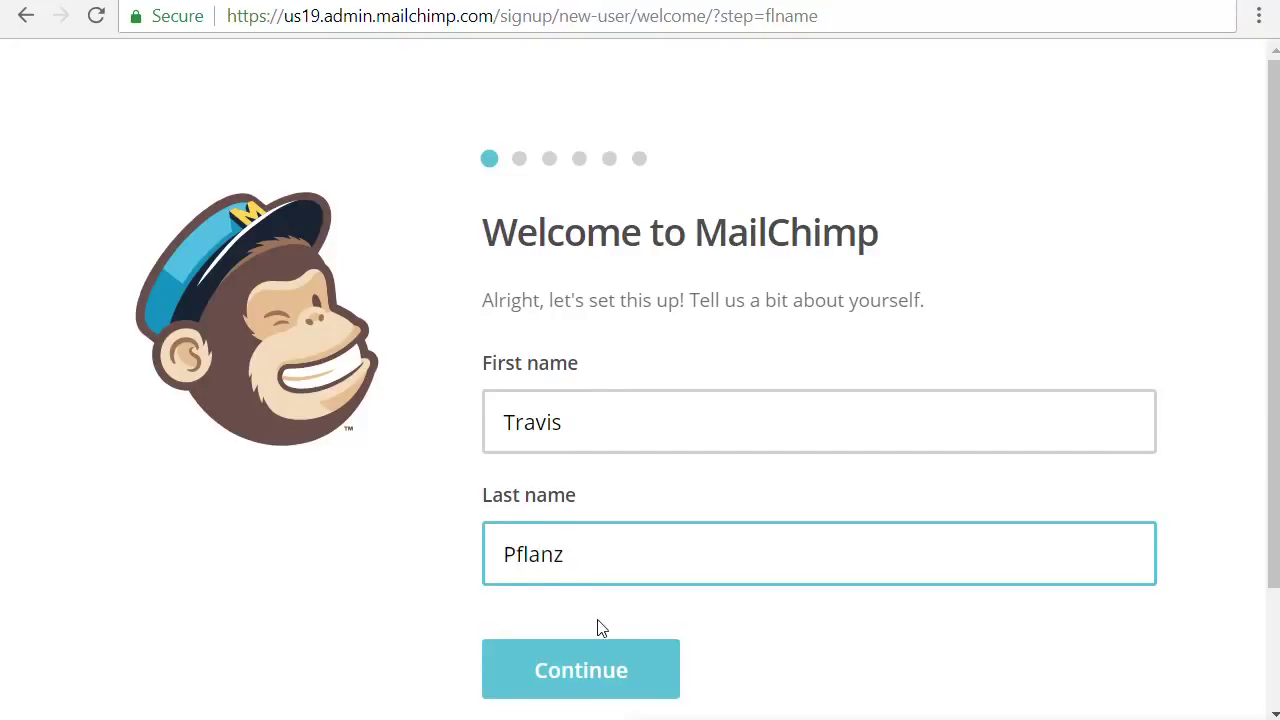
scroll(597, 620, "down", 2)
left_click(594, 551)
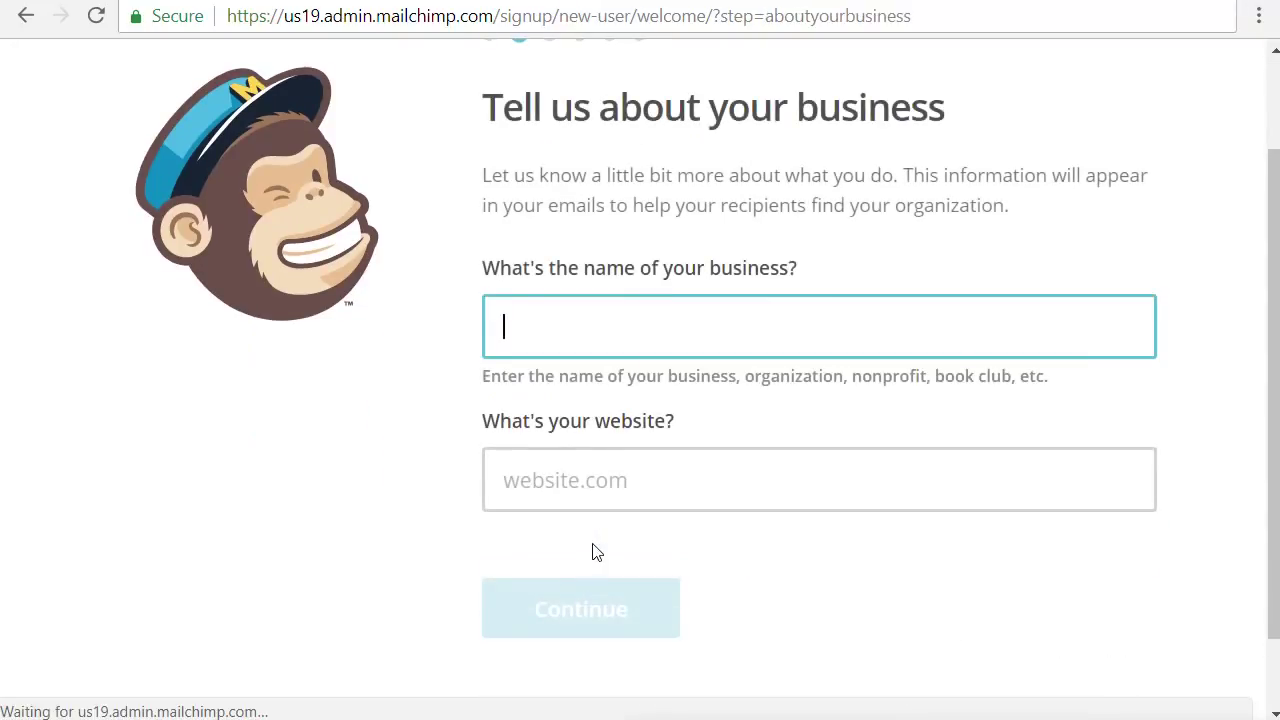
type("Kan")
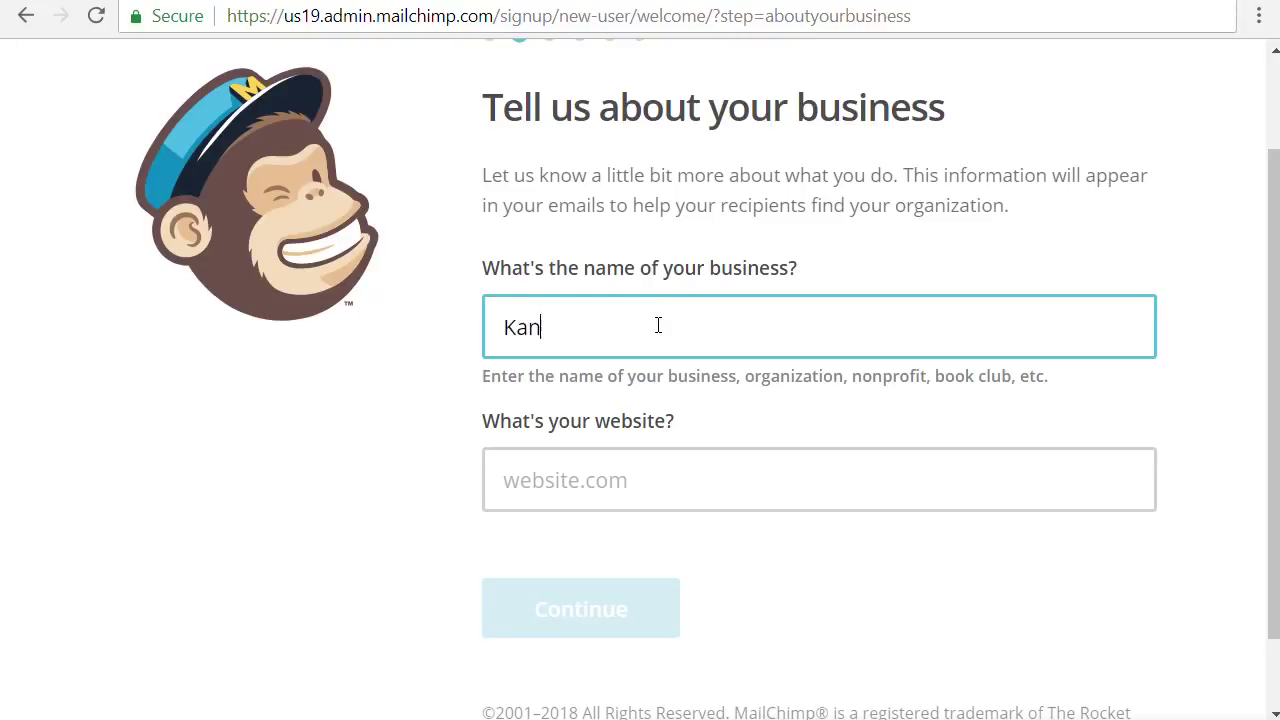
type("sas City Dog Club")
key("Tab")
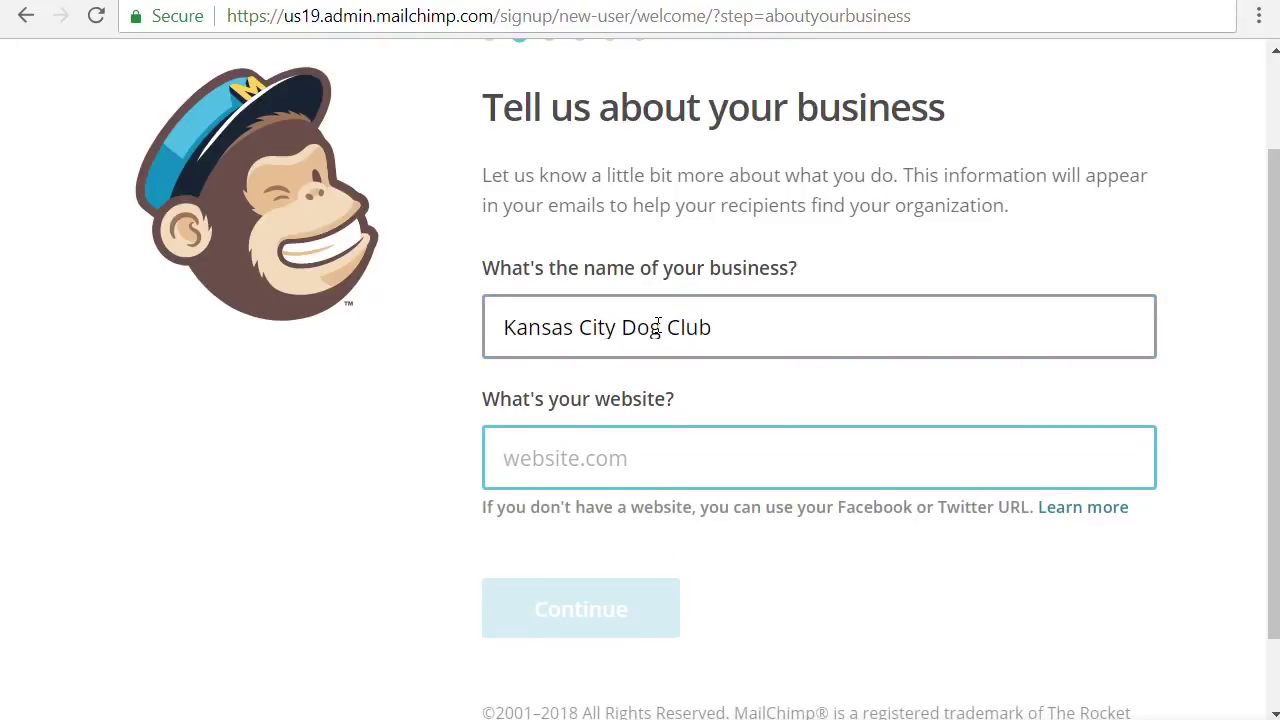
type("https://ww")
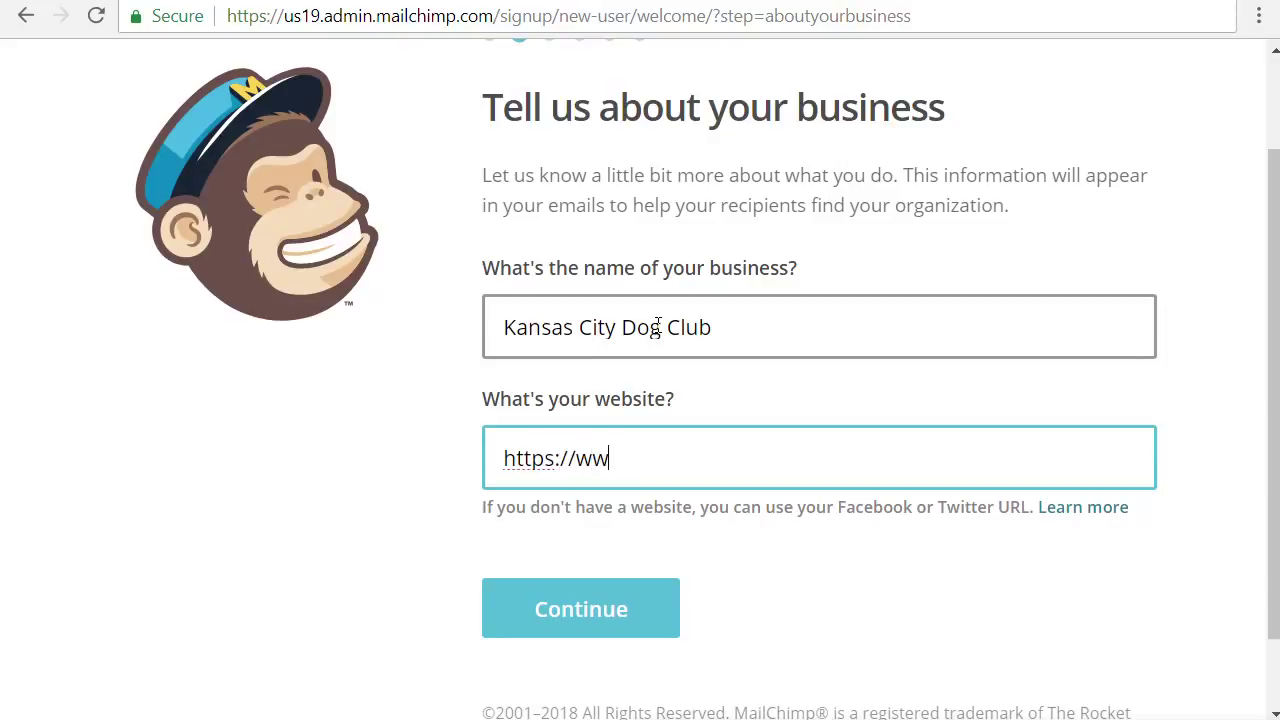
type("w.kcdoglclub.com")
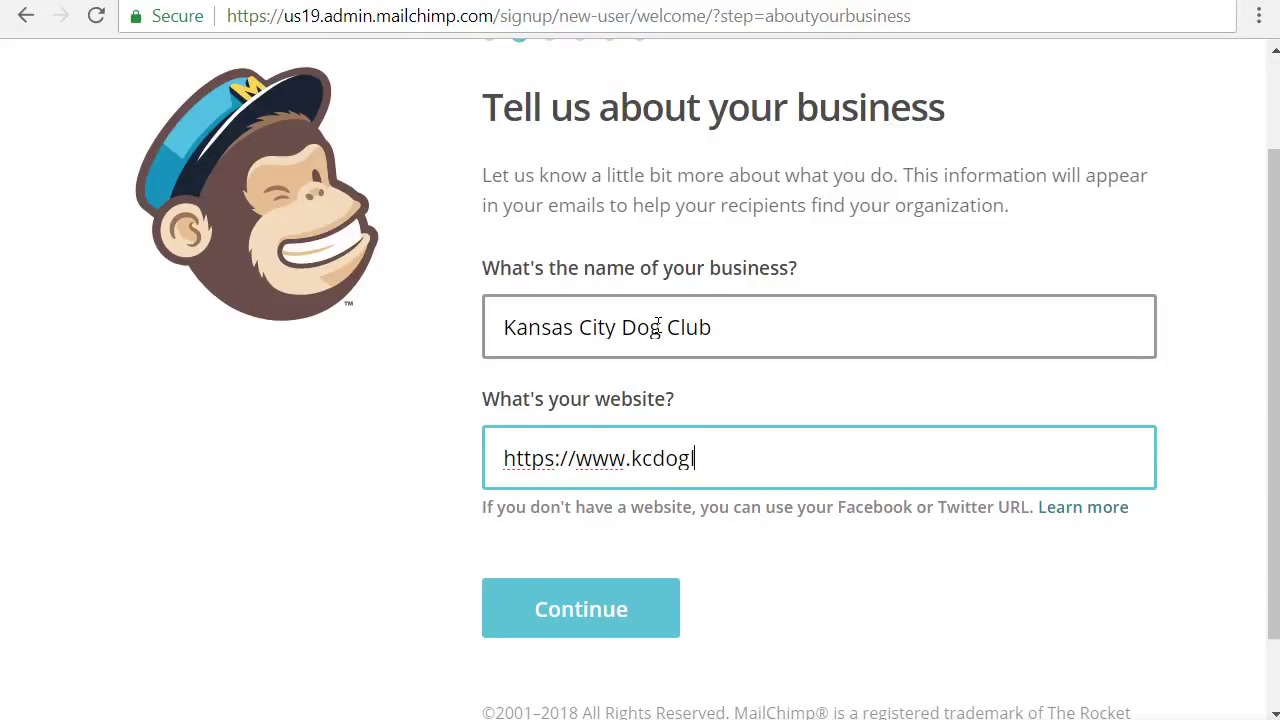
key("Left")
key("Left")
key("Left")
key("Left")
key("Right")
key("BackSpace")
key("BackSpace")
type("cl")
left_click(566, 613)
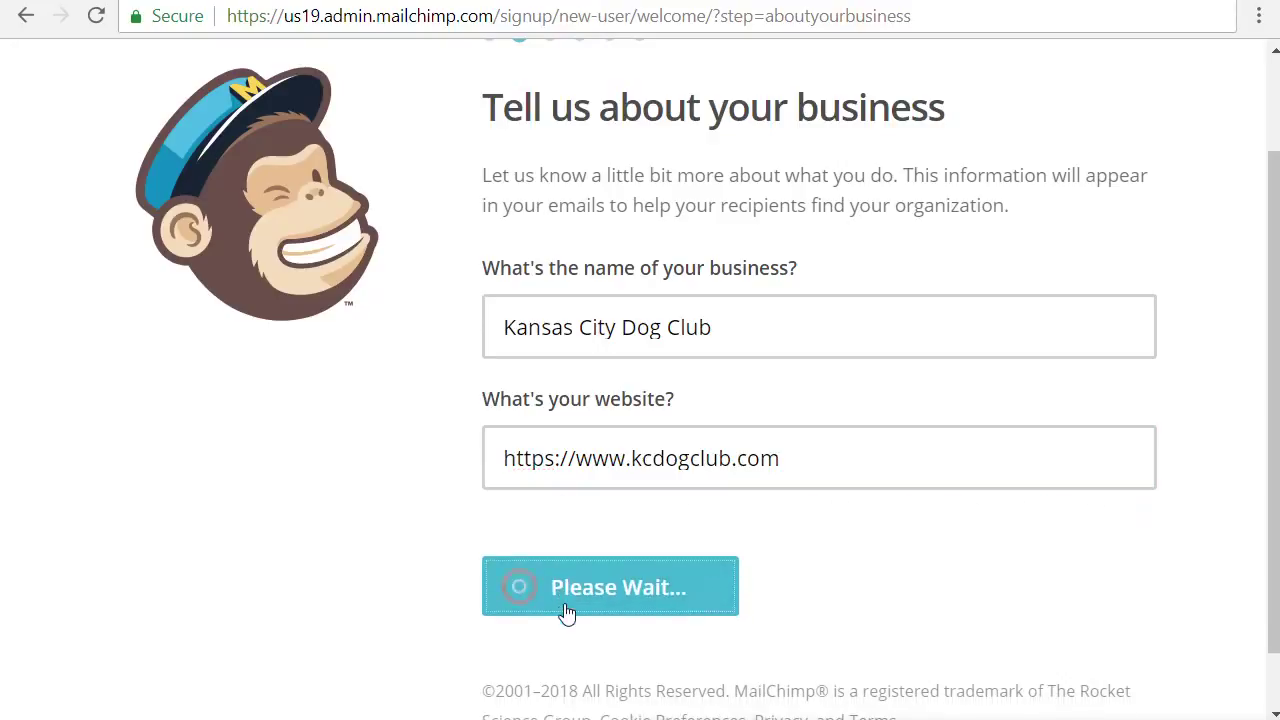
Enter the club's street address, city, state and zip code, then continue
left_click(740, 362)
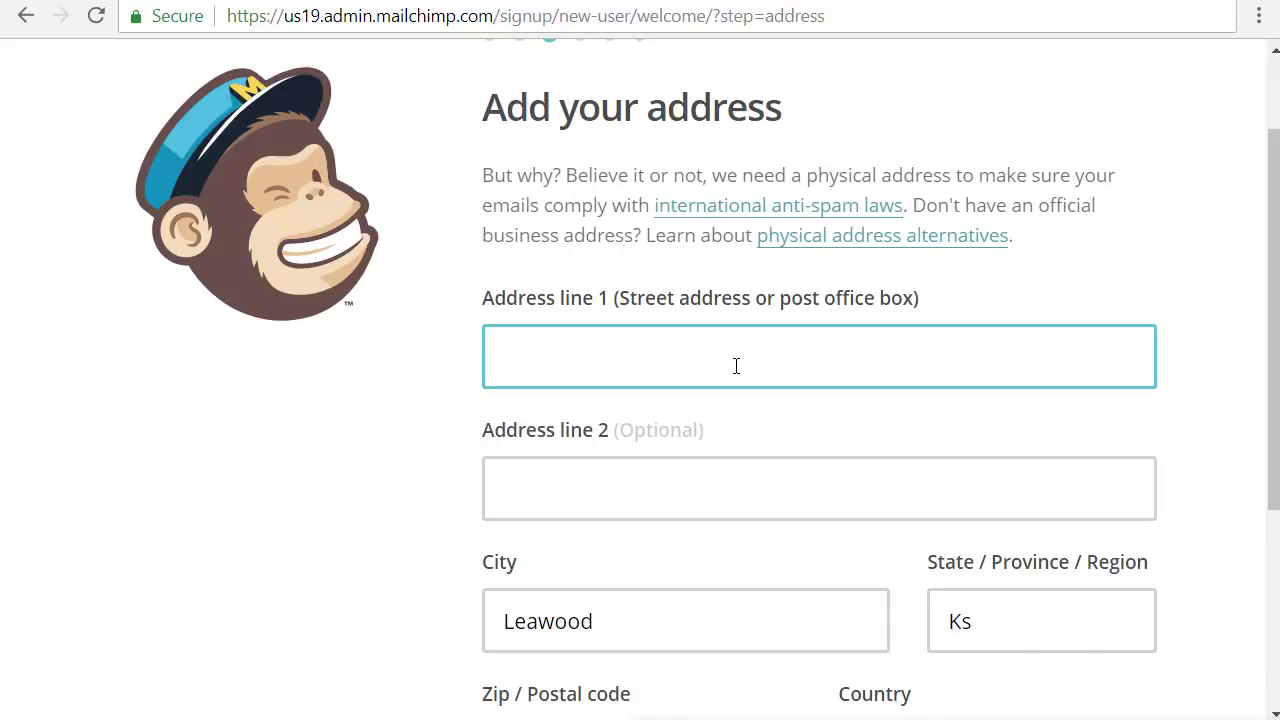
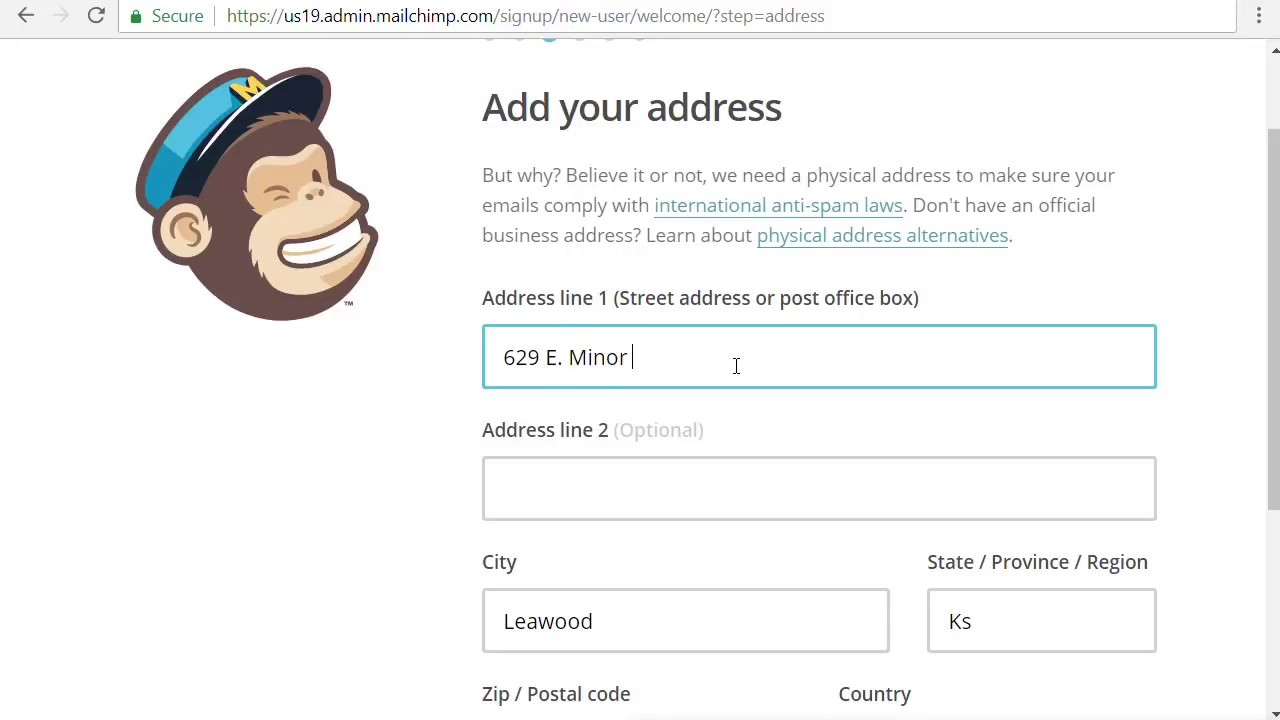
key("Tab")
key("Tab")
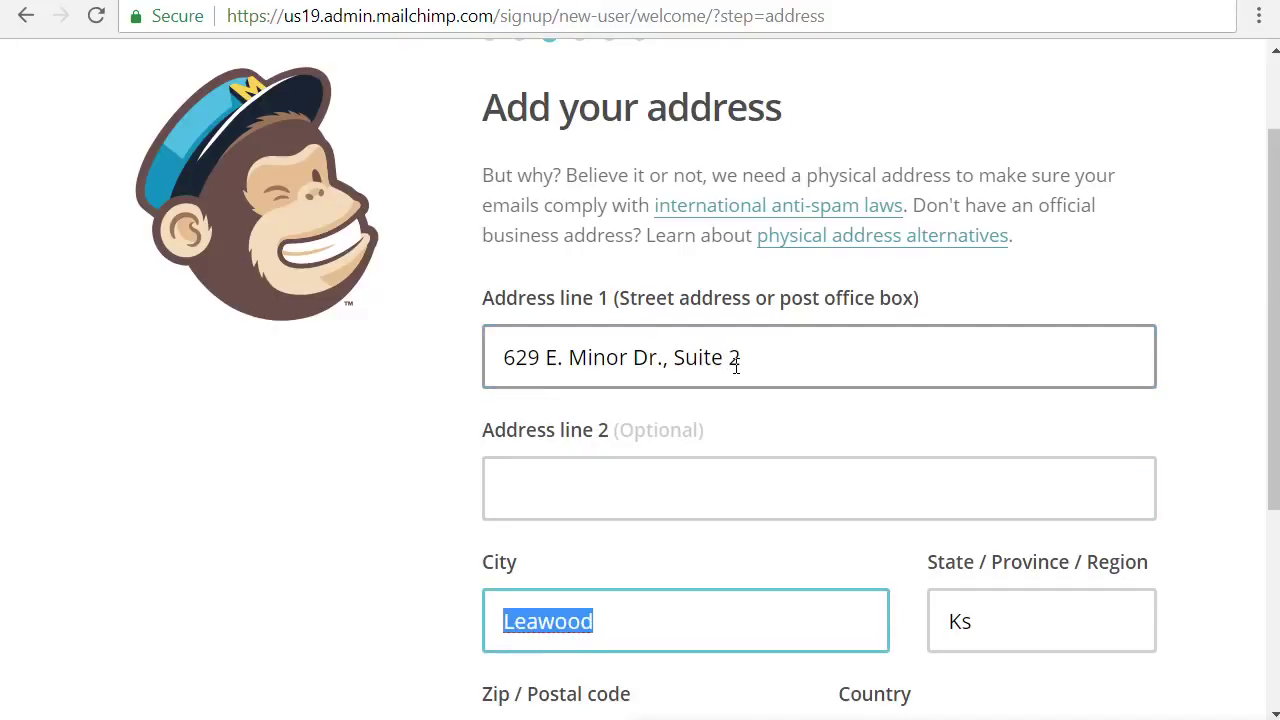
type("Kansas City")
key("Tab")
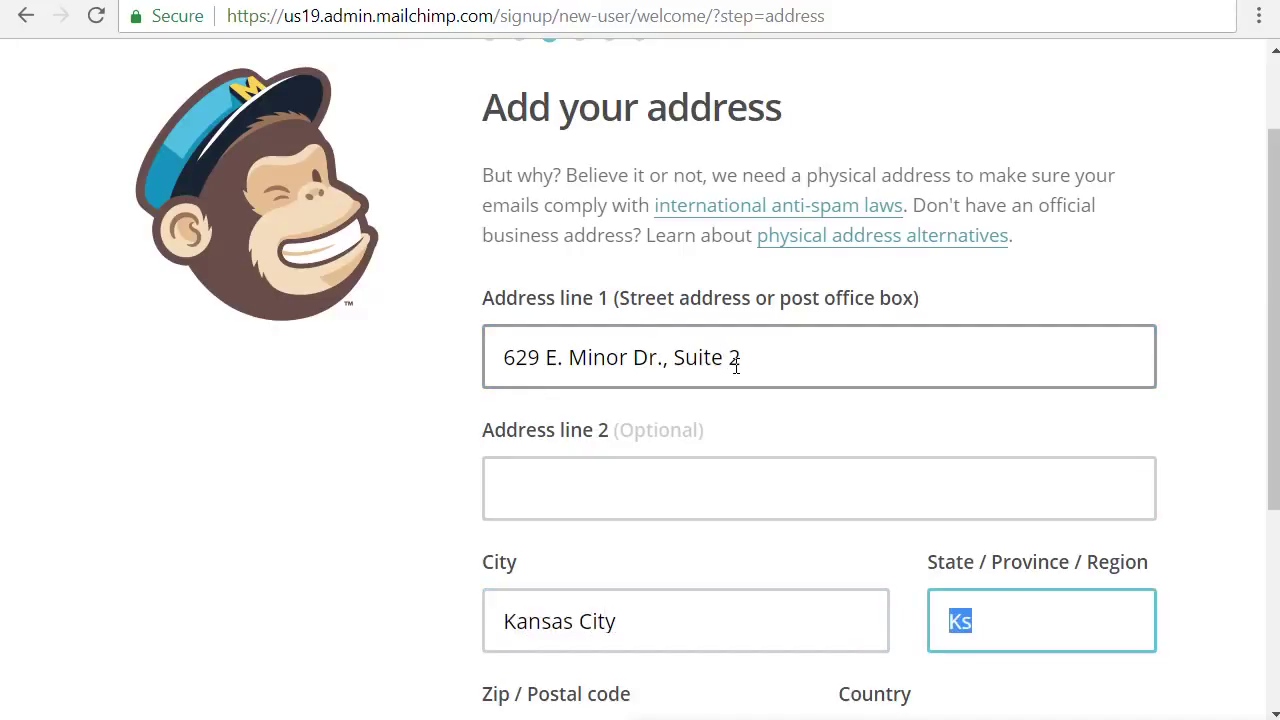
type("MO")
key("Tab")
type("64131")
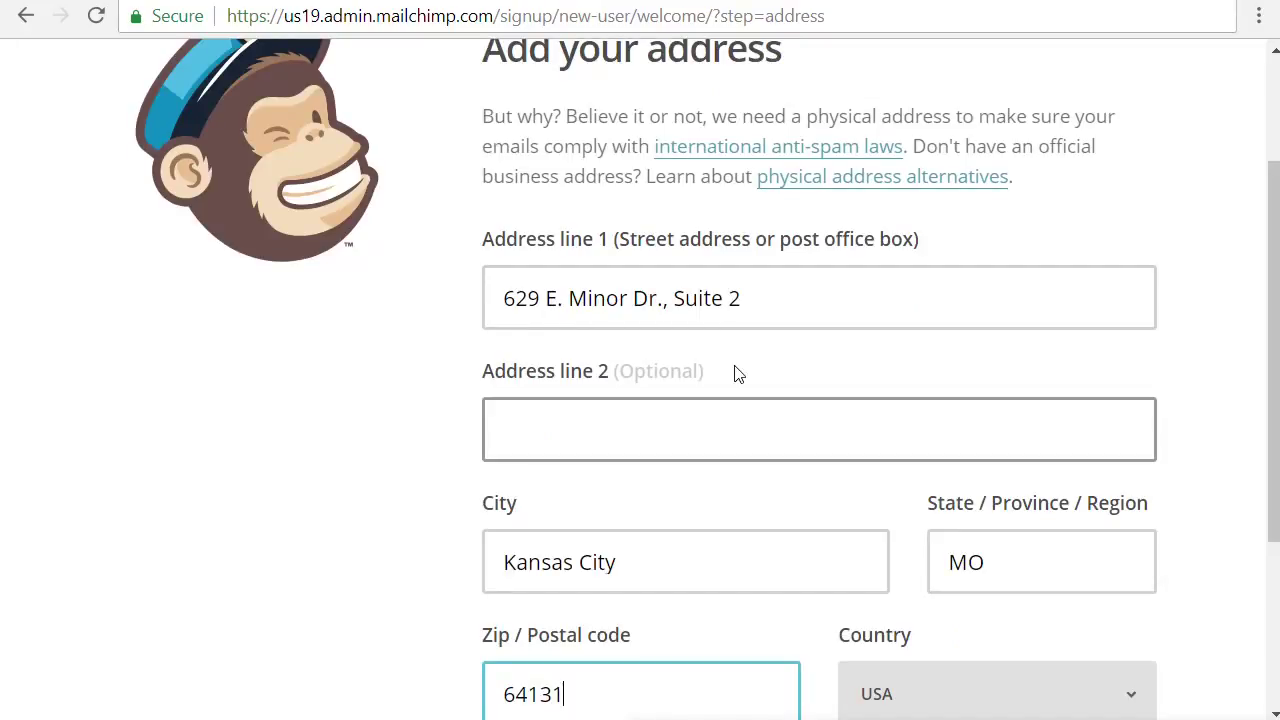
scroll(757, 435, "down", 1)
scroll(757, 435, "down", 2)
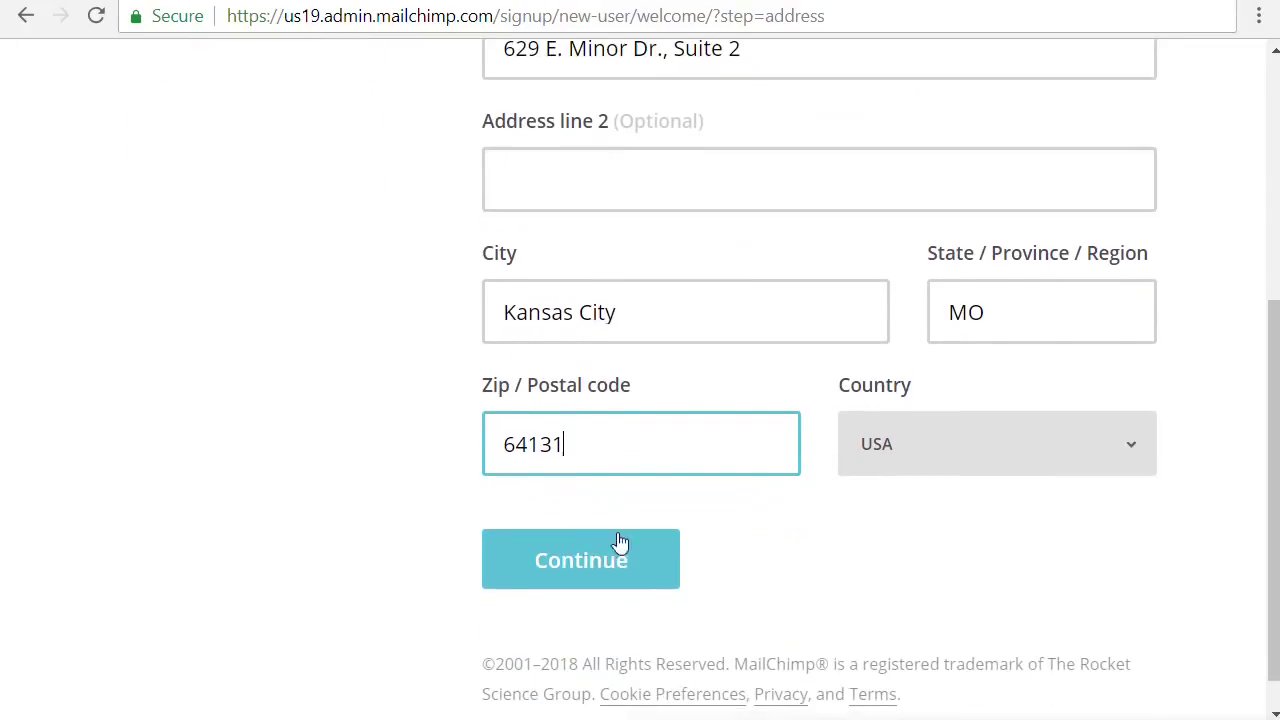
left_click(583, 571)
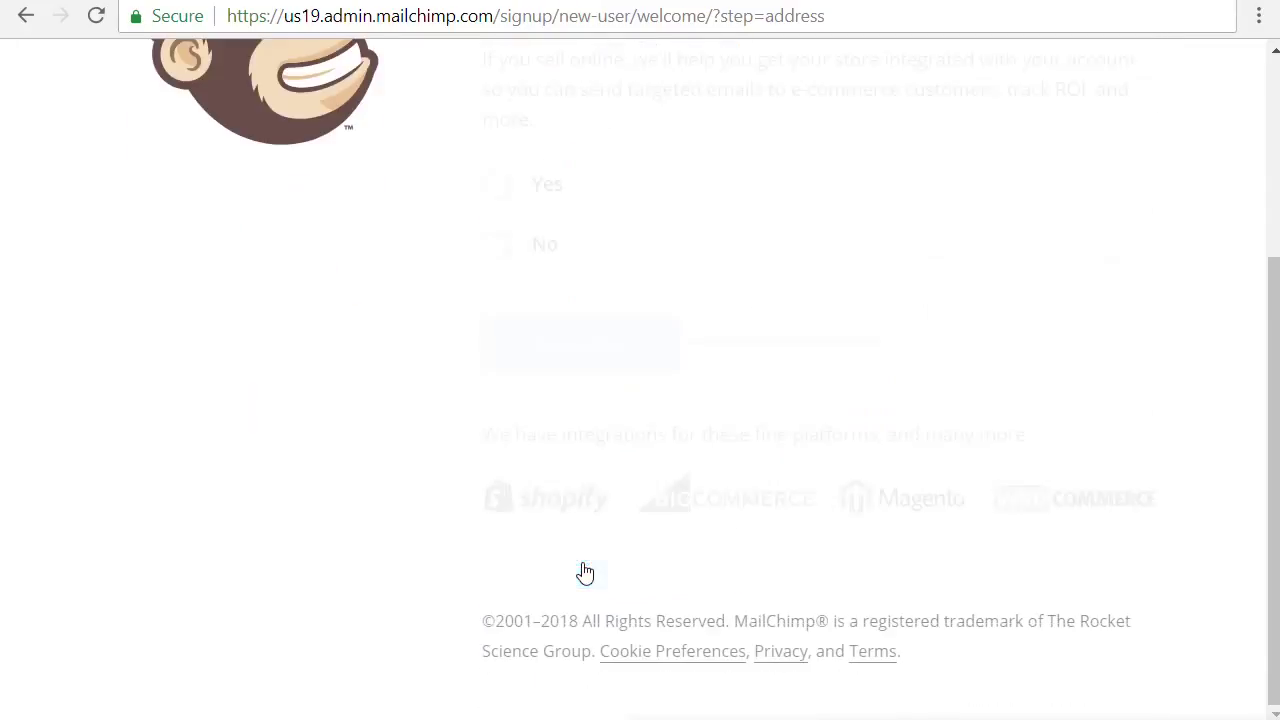
scroll(640, 517, "up", 4)
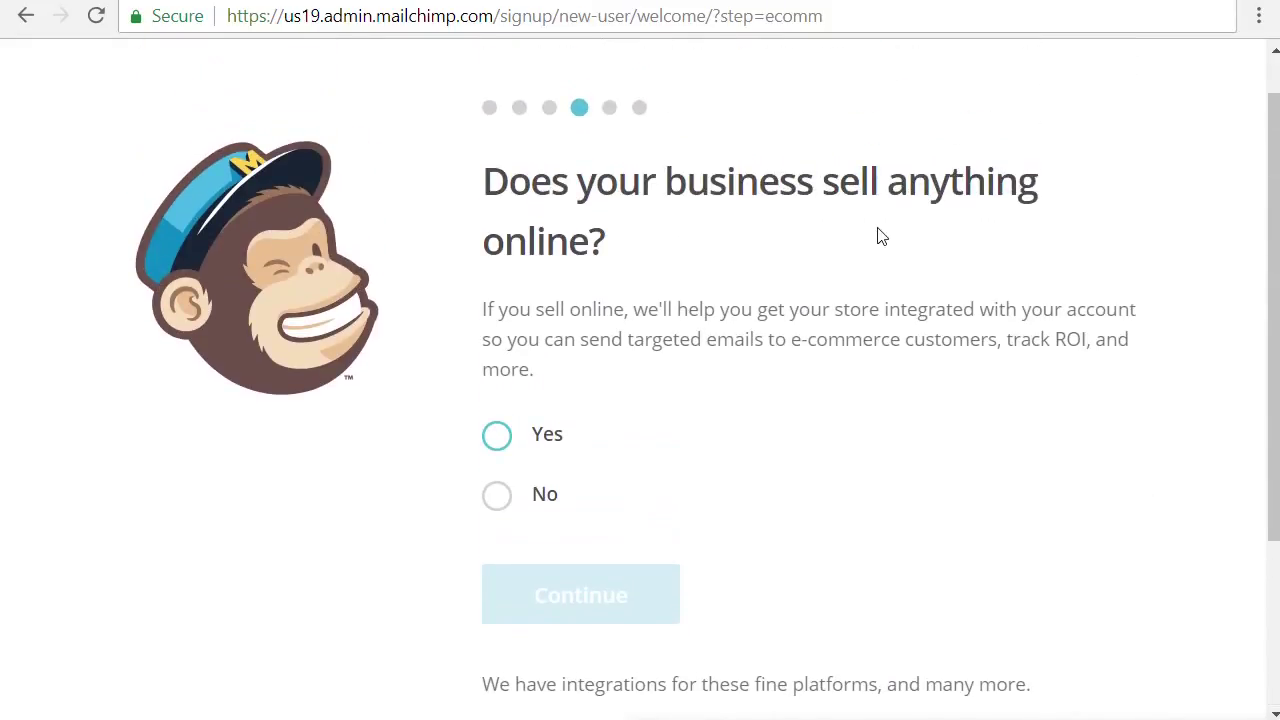
Answer Yes to selling online and Yes to an email list of 501 - 2,000 subscribers
left_click(497, 440)
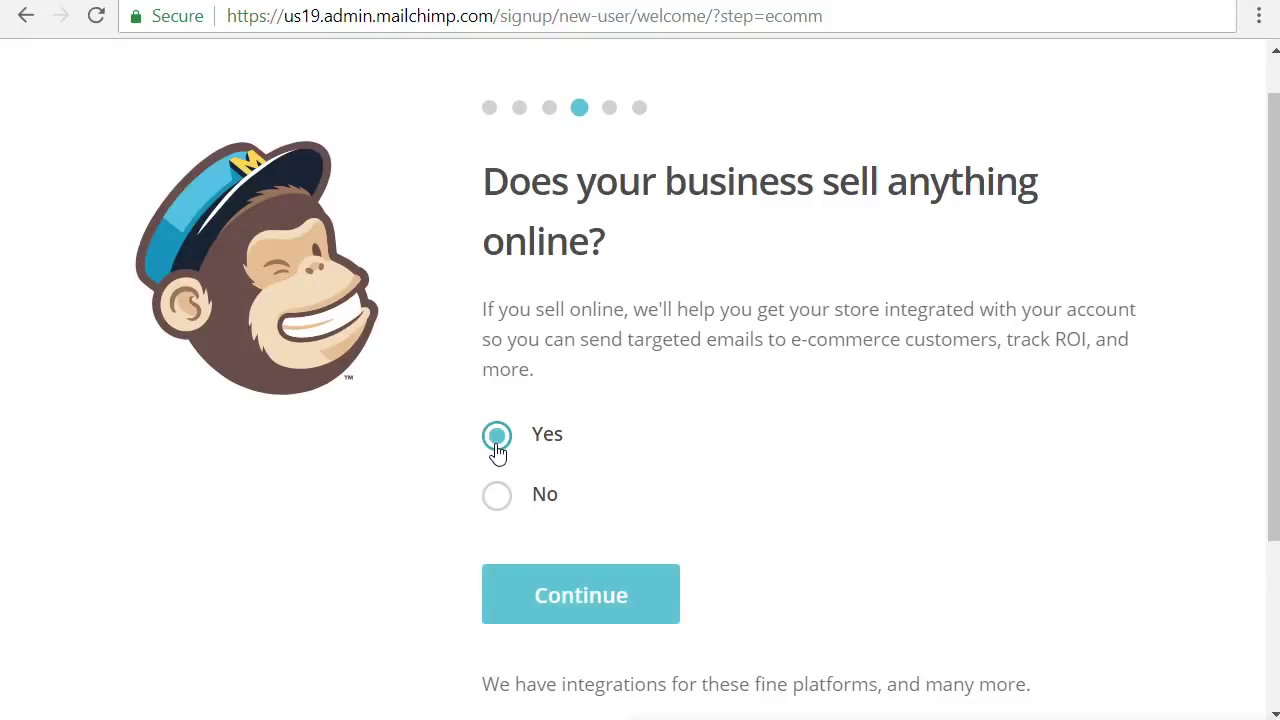
left_click(568, 604)
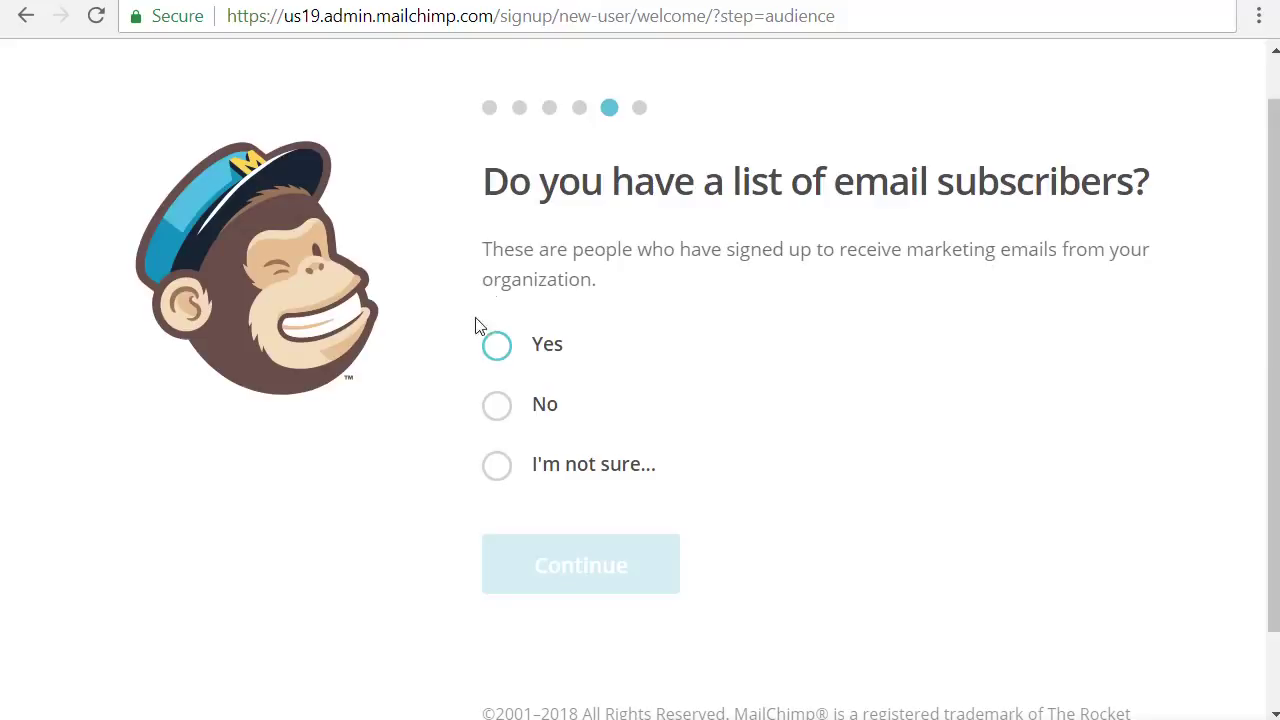
left_click(497, 357)
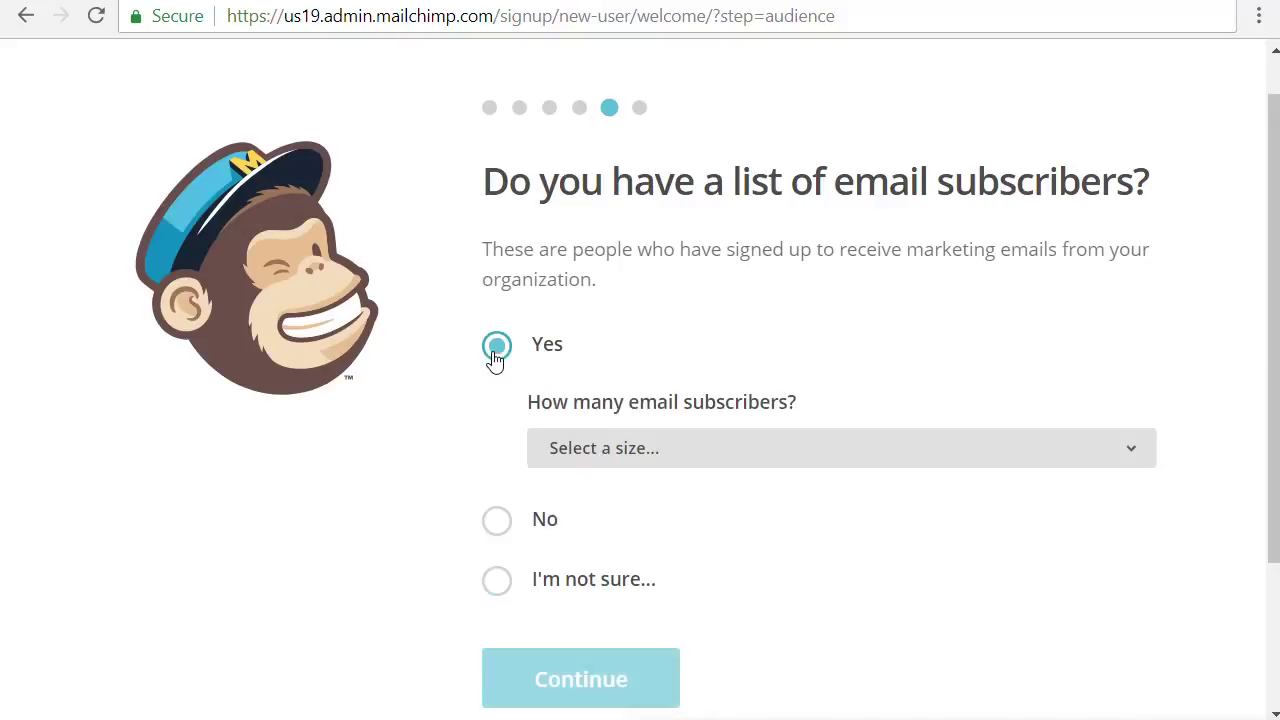
left_click(638, 455)
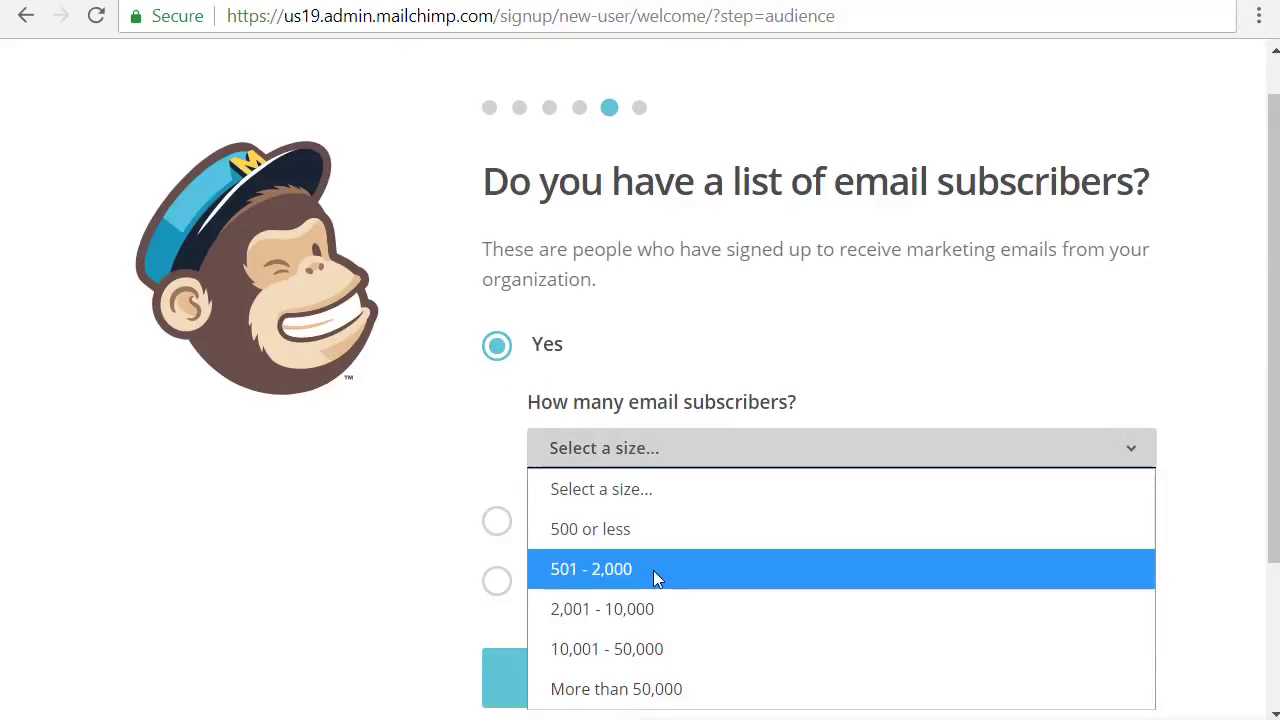
left_click(653, 572)
left_click(651, 457)
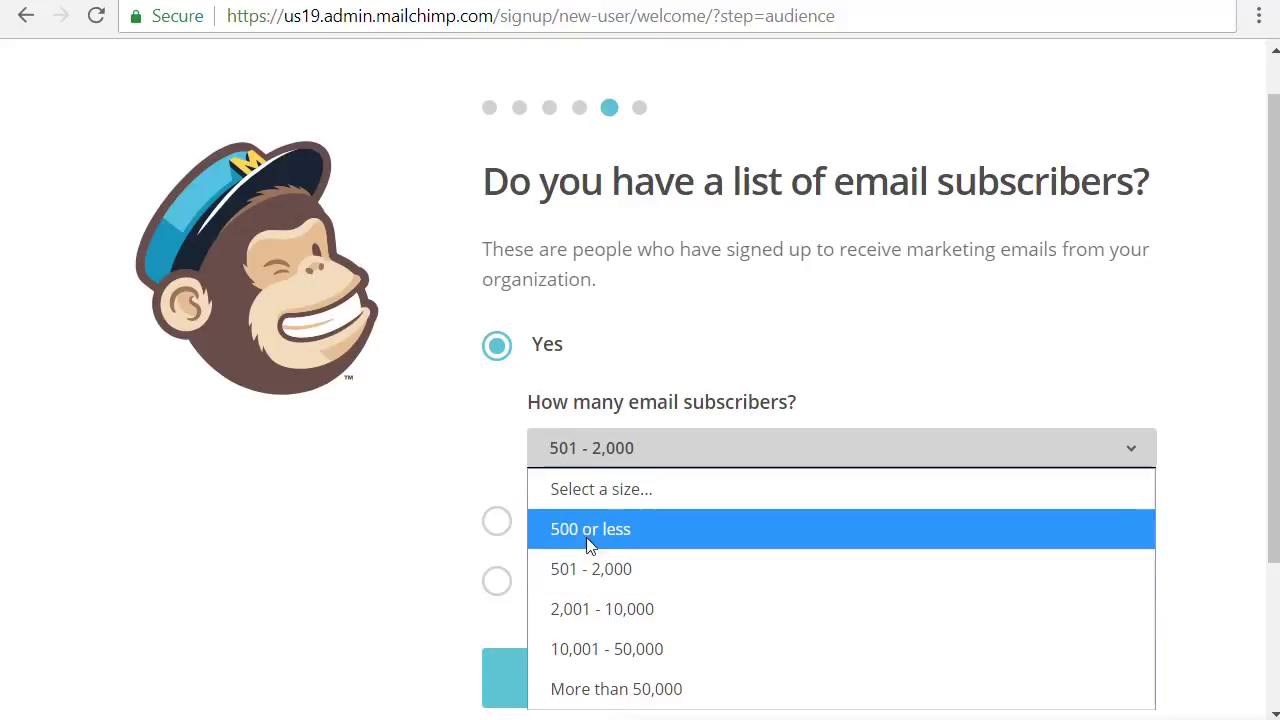
left_click(590, 569)
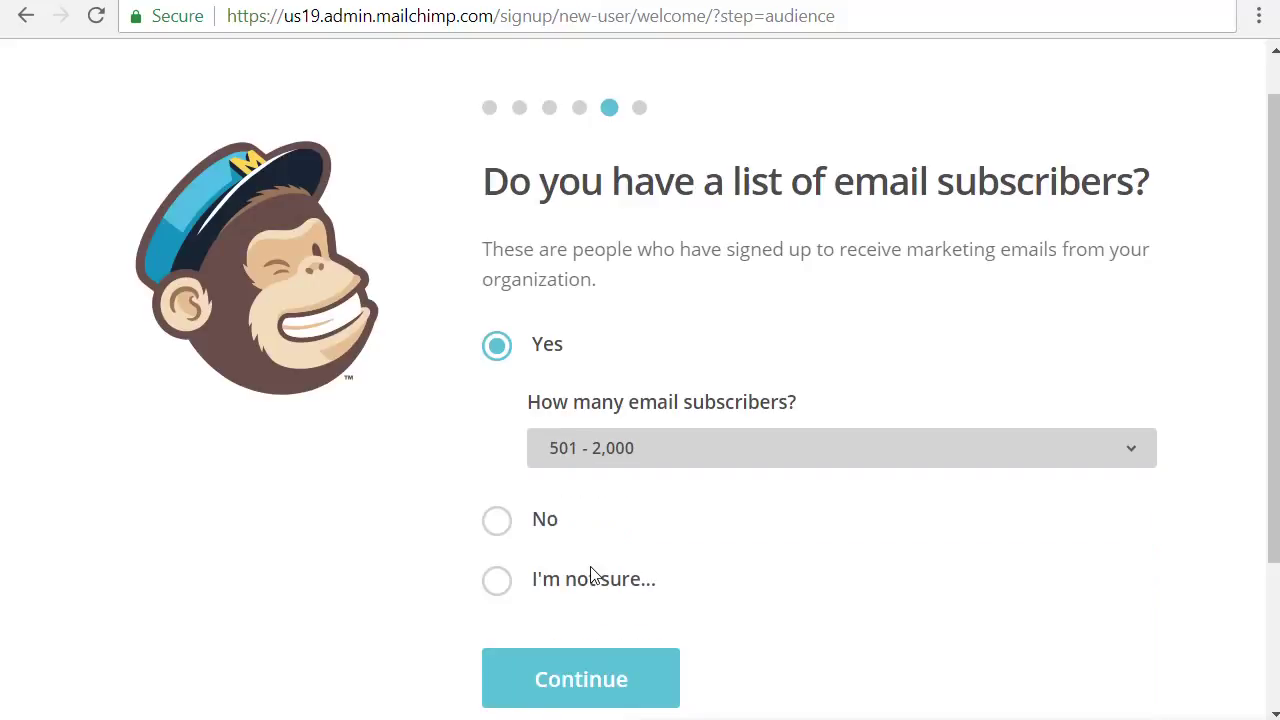
left_click(595, 681)
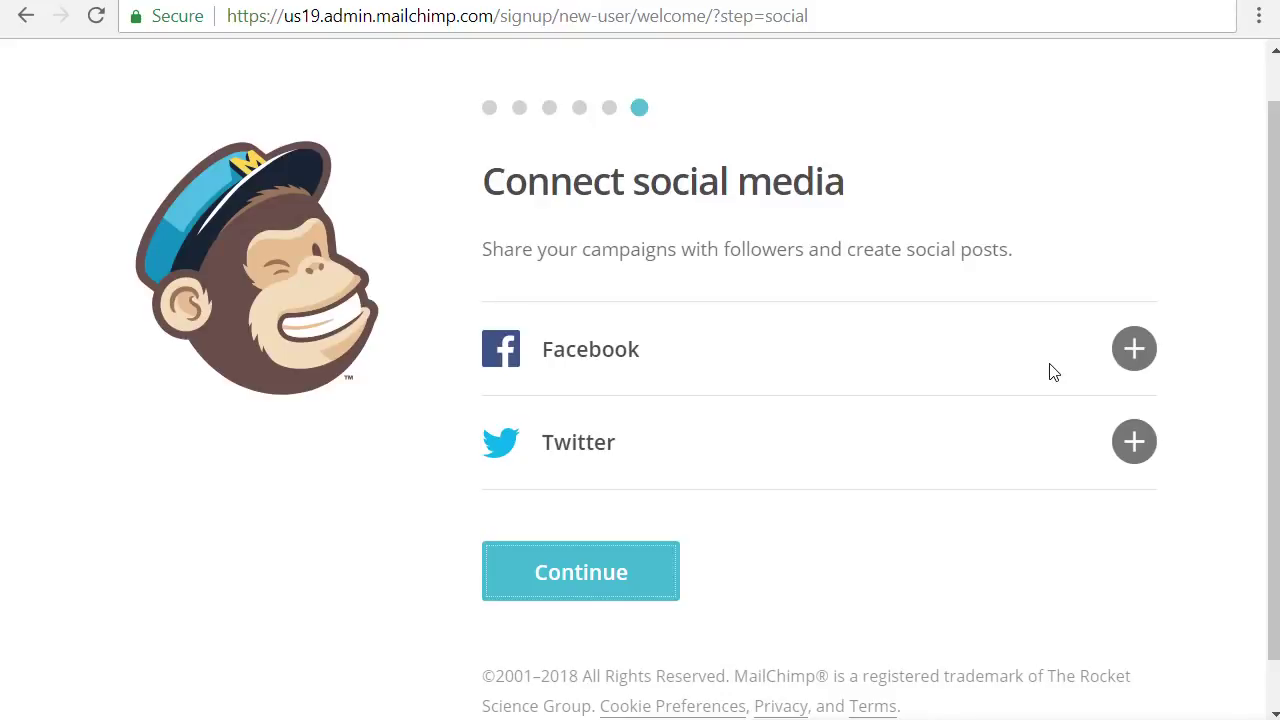
Continue past Connect social media without linking accounts and finish with Let's Go!
left_click(594, 575)
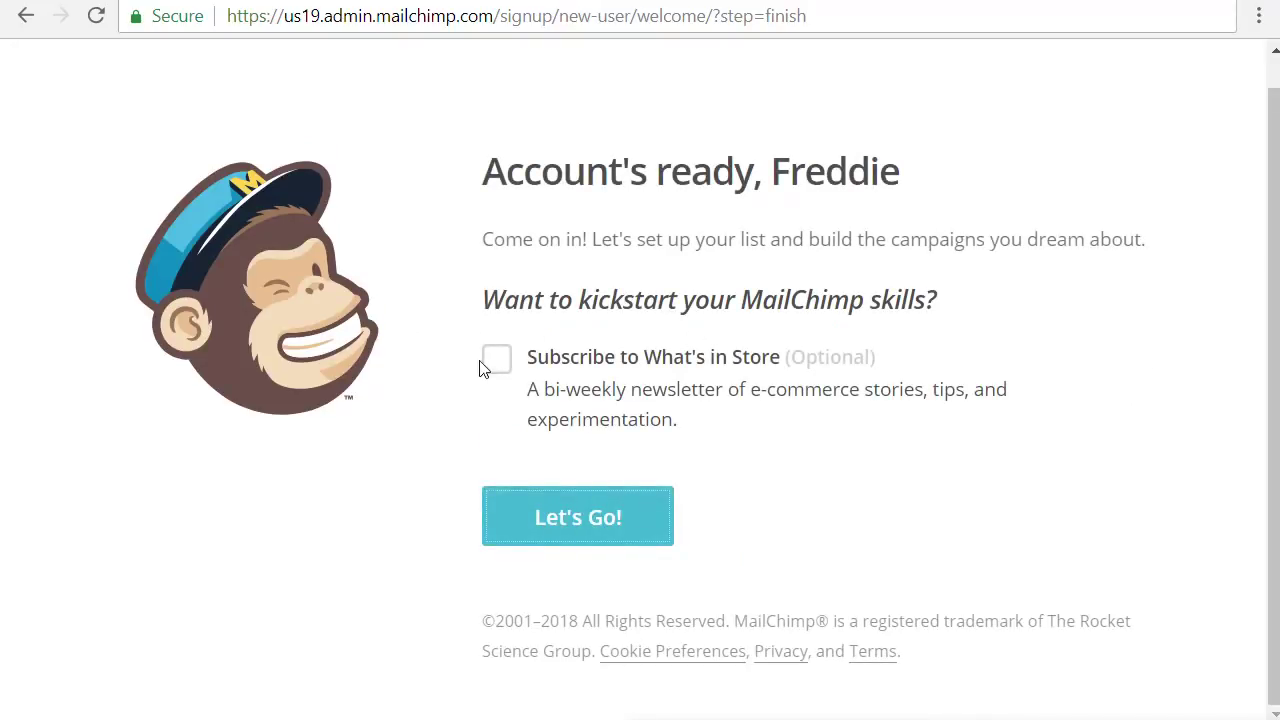
left_click(637, 524)
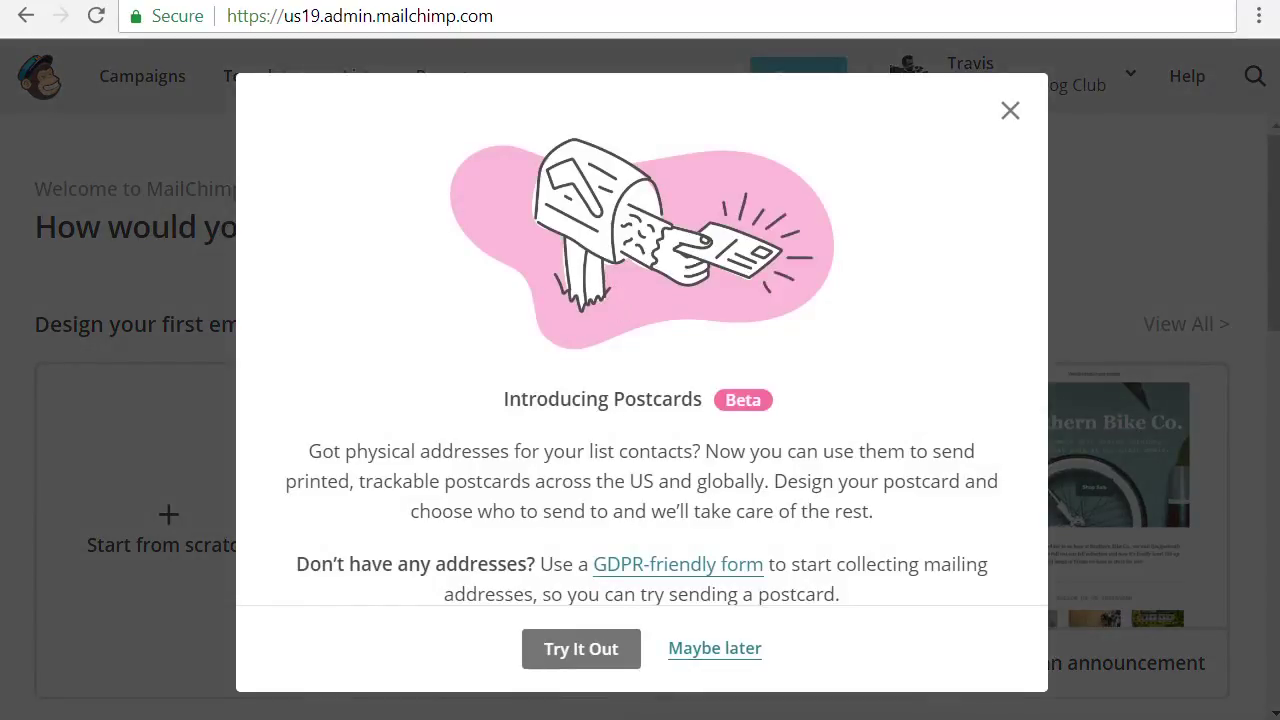
Close the Introducing Postcards popup and go to the Lists page
left_click(1008, 112)
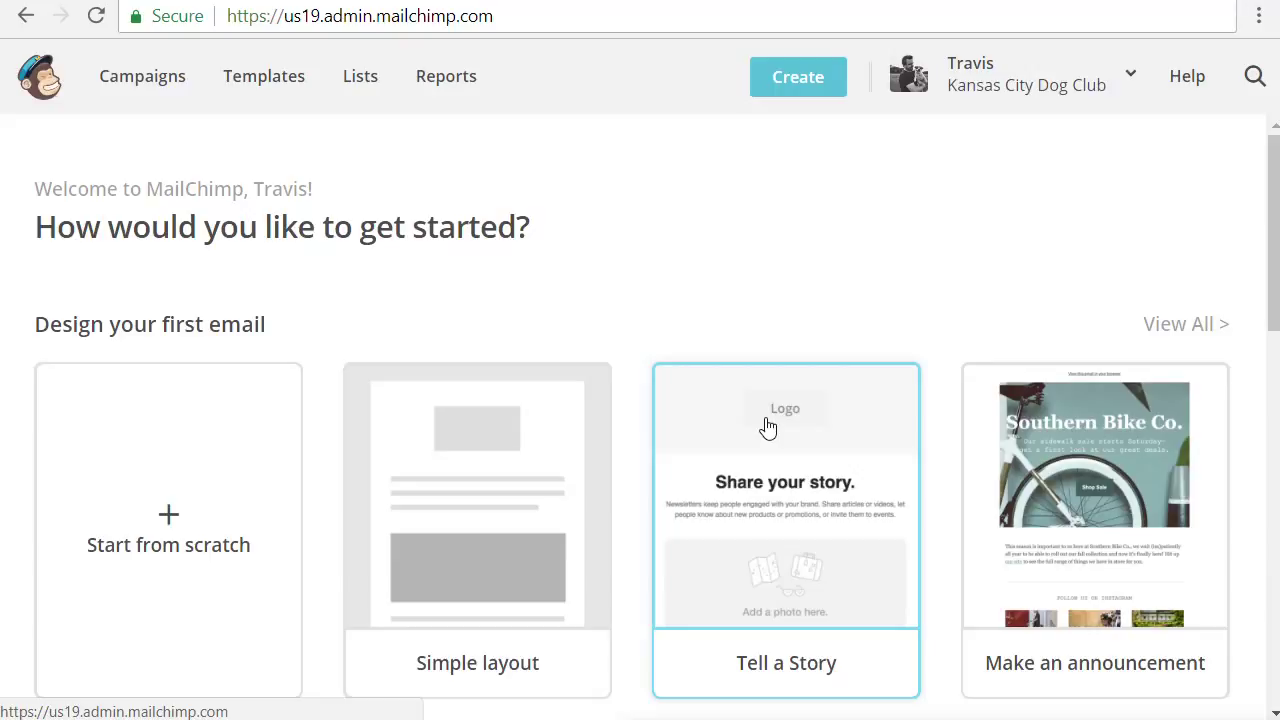
left_click(364, 82)
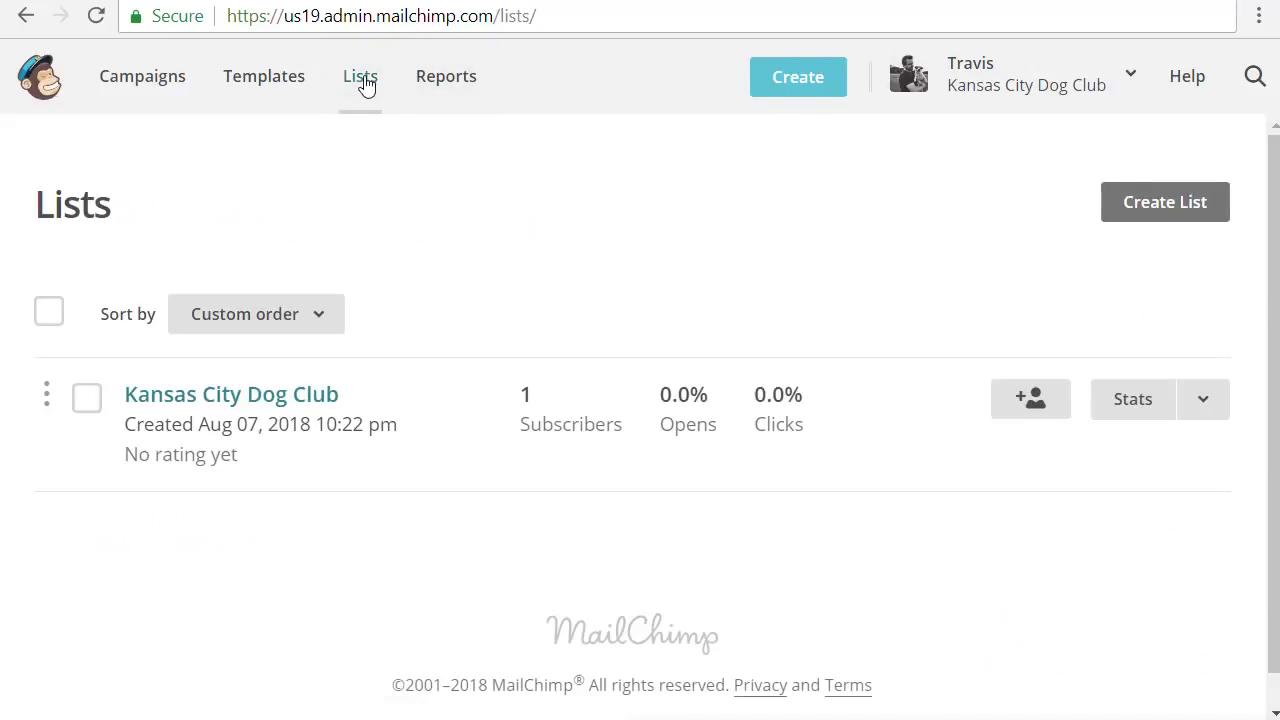